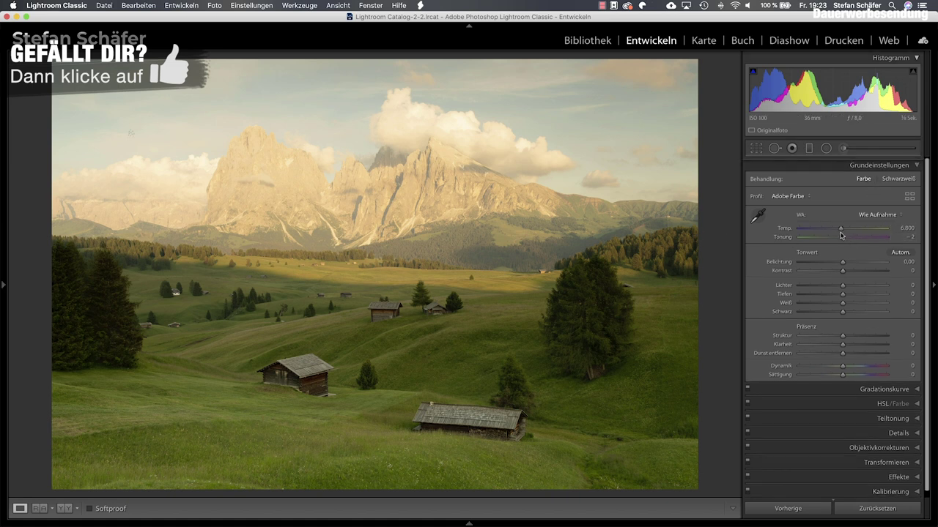
Step: Set Temp to 5695, Tint +18, Highlights -60 and Shadows +40 in the Basic panel
drag(841, 227, 831, 228)
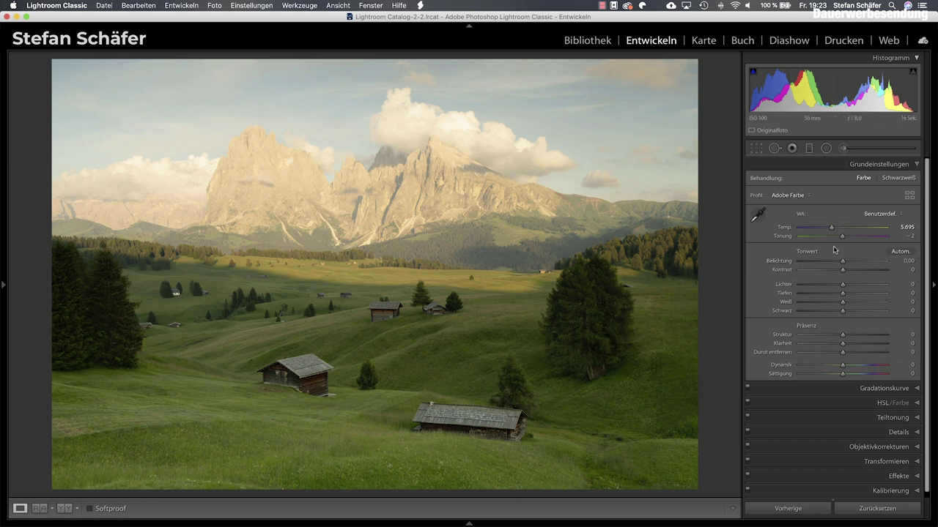
drag(844, 239, 849, 239)
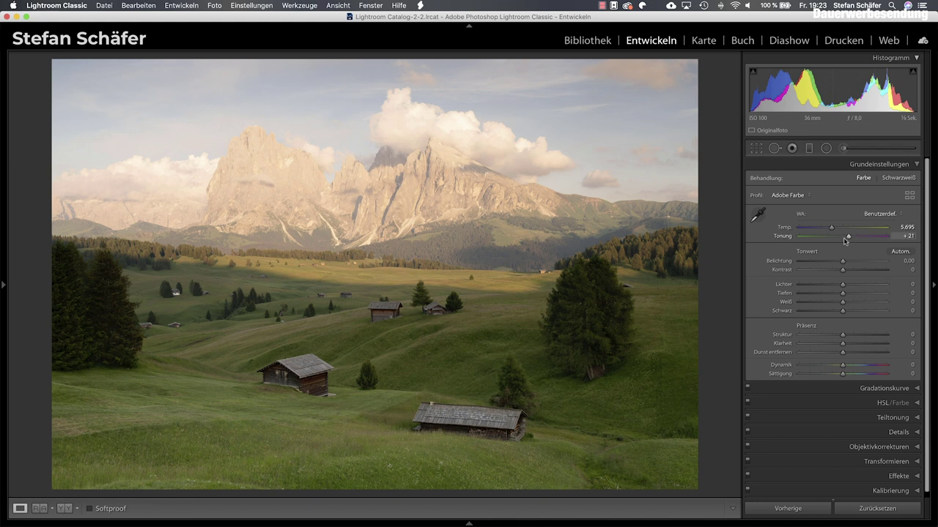
drag(847, 239, 847, 239)
mouse_move(842, 293)
mouse_down()
mouse_move(860, 295)
mouse_move(817, 285)
mouse_up()
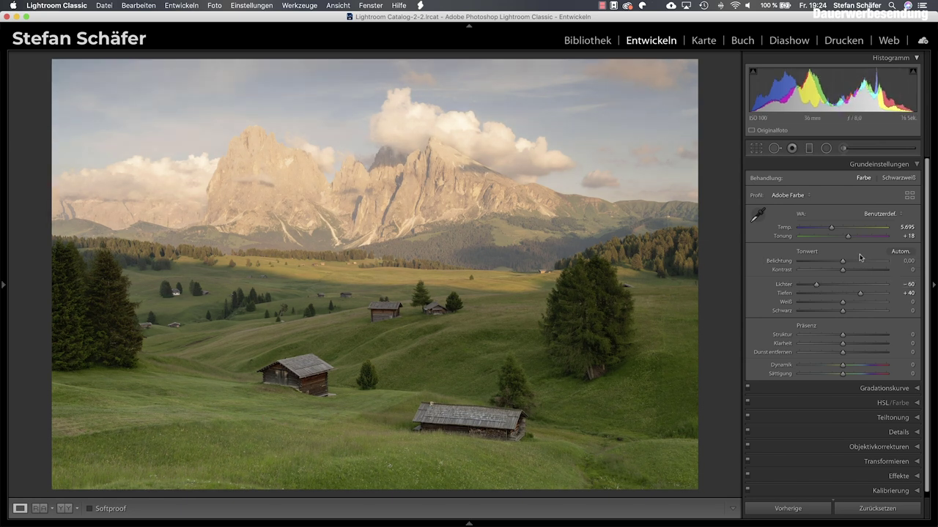
Step: Add a graduated filter at -0.60 exposure from the sky down to the horizon
click(808, 148)
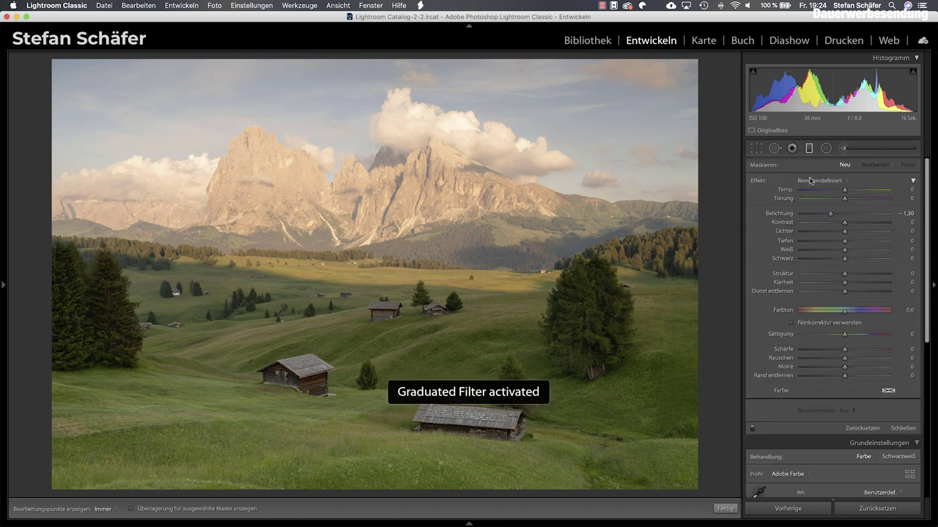
drag(830, 214, 838, 214)
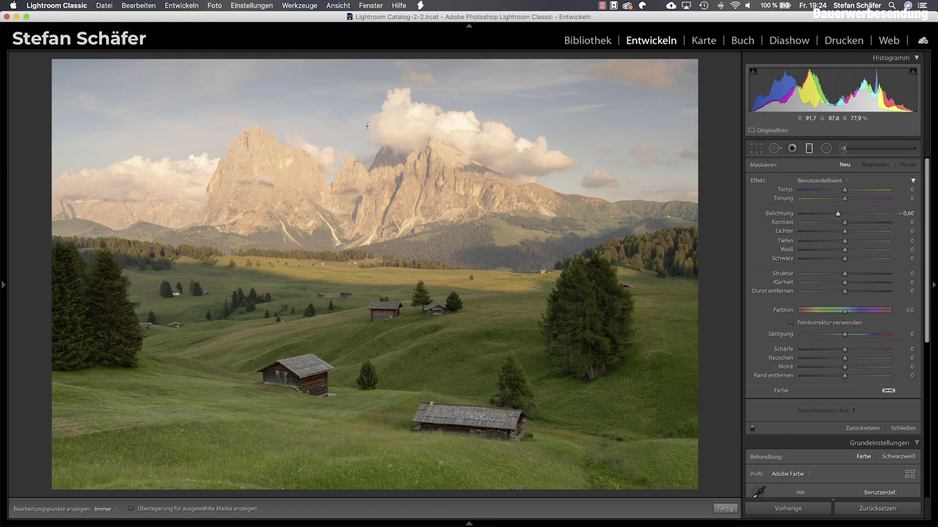
drag(332, 125, 336, 281)
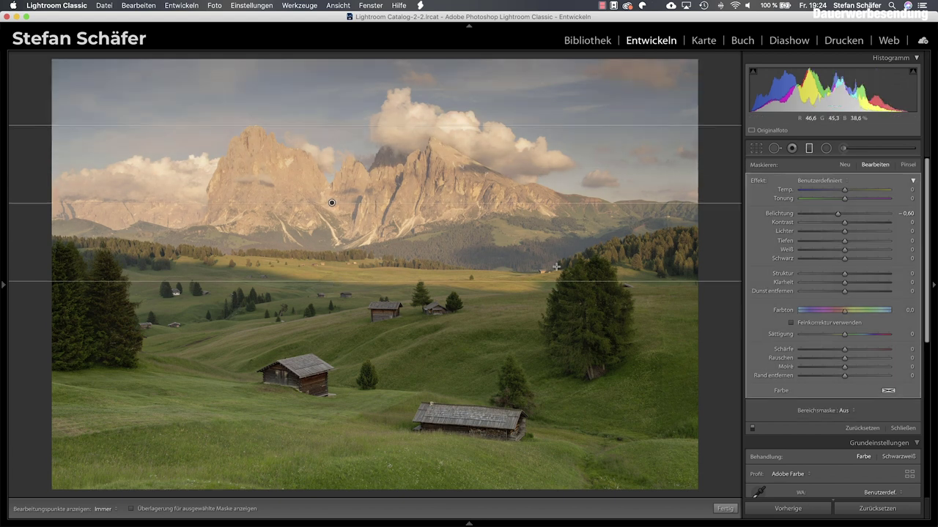
click(724, 508)
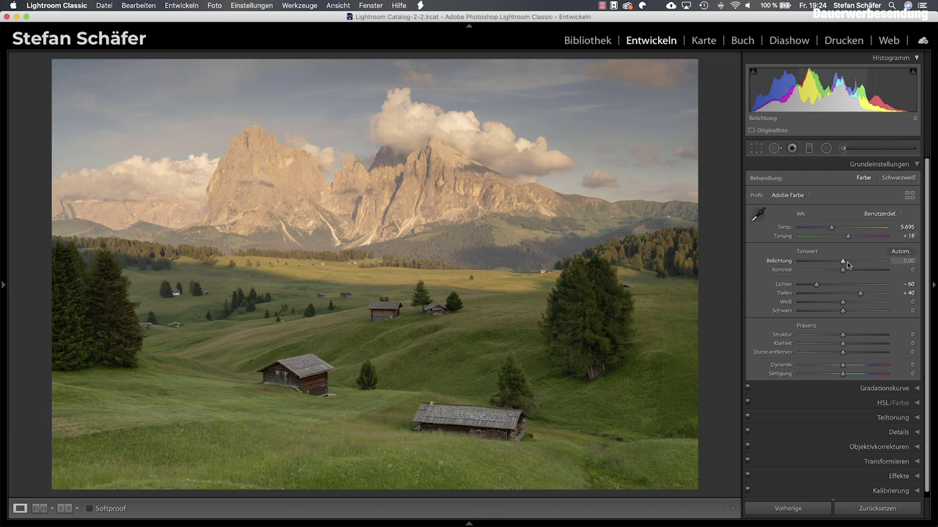
Step: Set global Exposure to +0.20 and Contrast to +15
drag(842, 262, 842, 262)
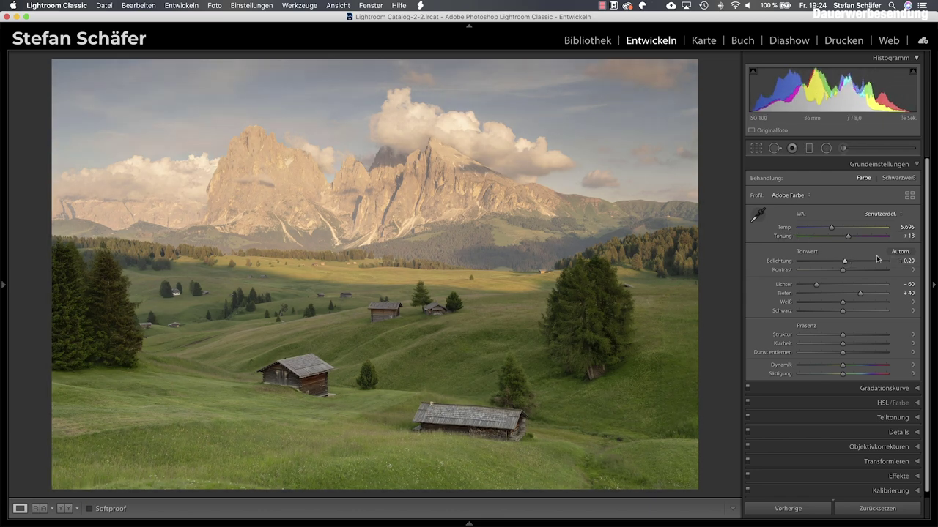
drag(842, 270, 851, 271)
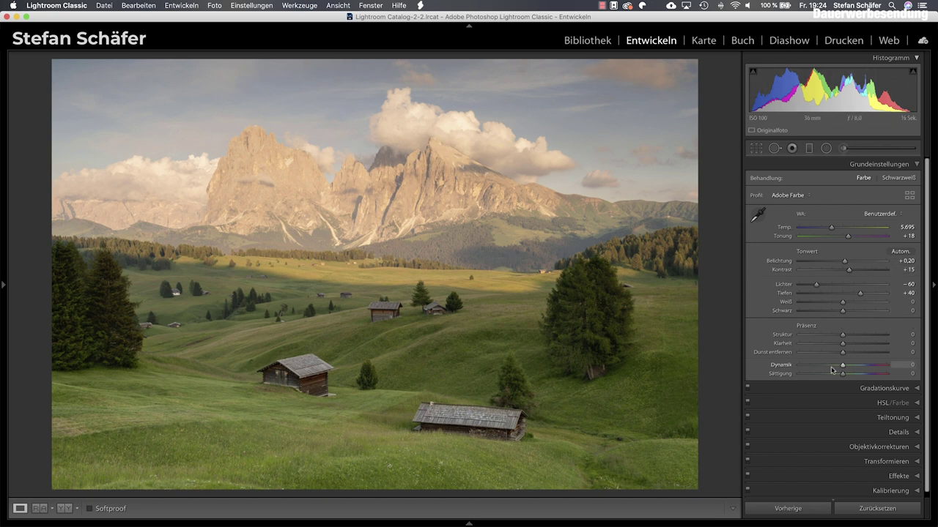
Step: In HSL/Color, set Green Hue to -53 and Yellow Hue to -20
click(881, 404)
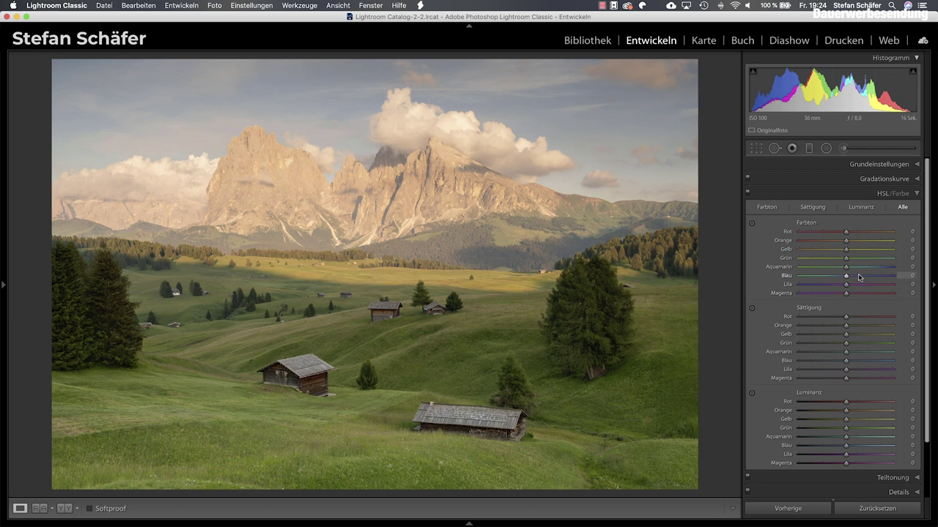
drag(845, 260, 826, 260)
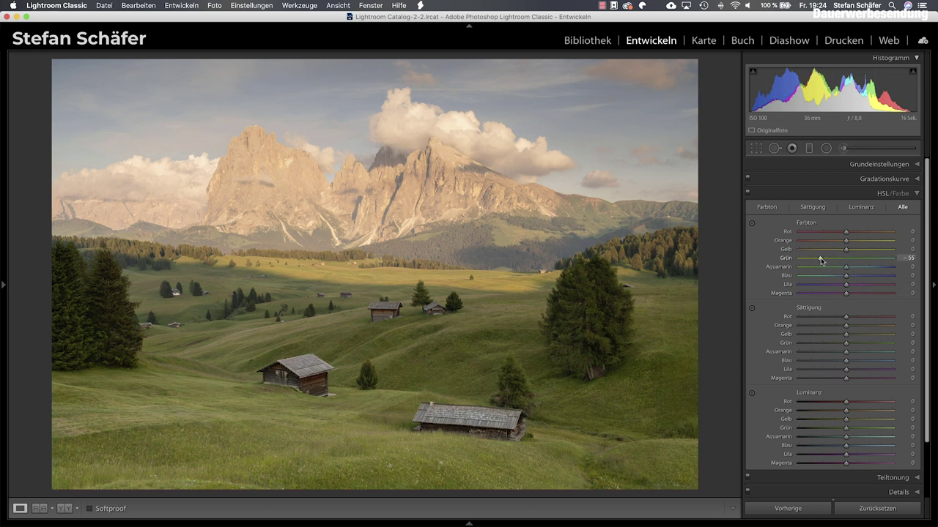
drag(846, 250, 836, 251)
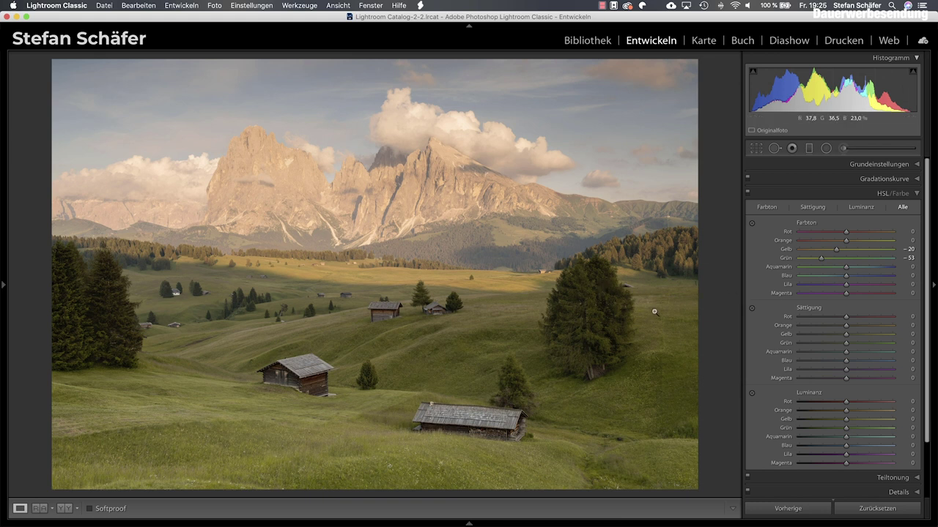
click(879, 164)
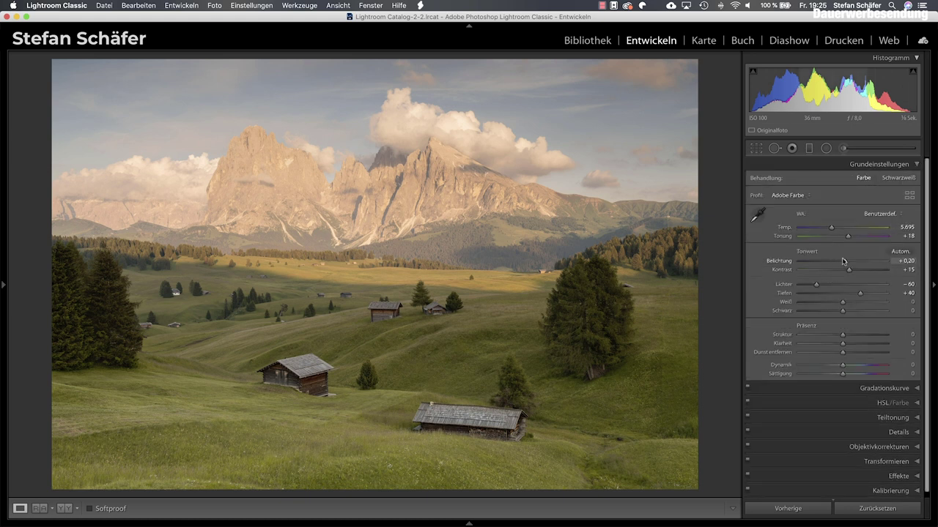
Step: Raise Clarity to +15 and Dehaze to +10 in the Basic panel
drag(846, 346, 849, 355)
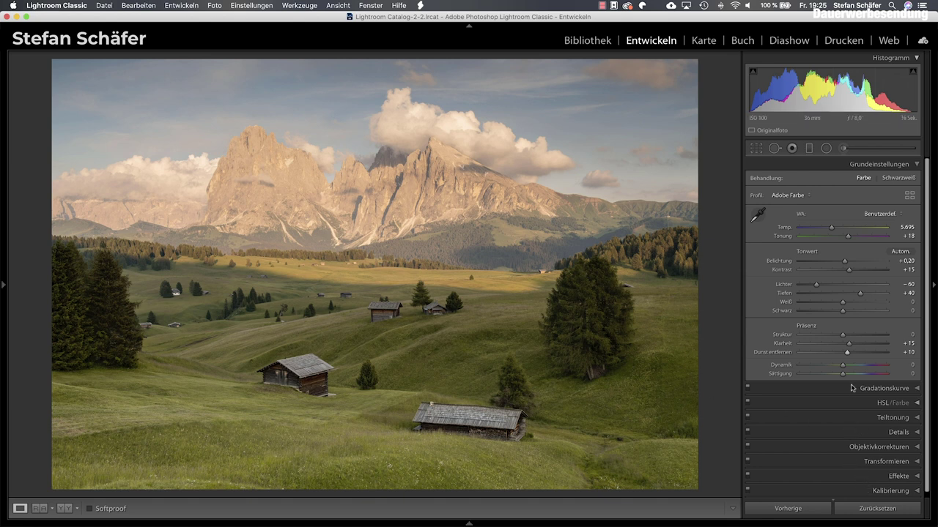
Step: Set calibration Blue Primary Hue -10, Green -15, Red +2 and Shadows Tint +10
click(874, 491)
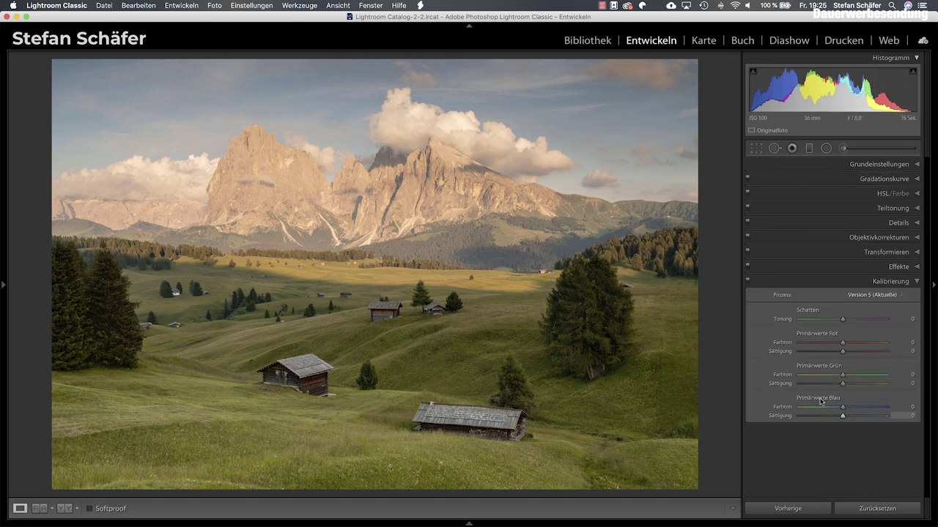
drag(840, 408, 837, 408)
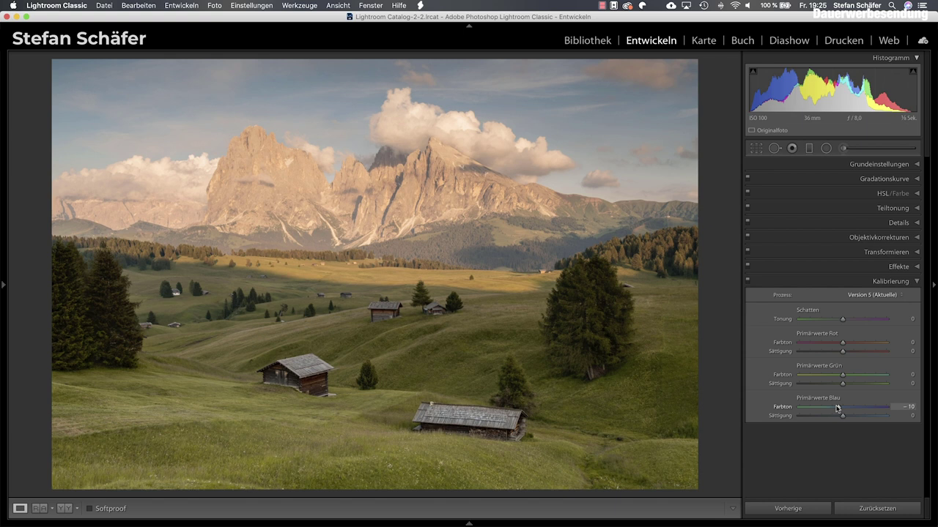
drag(843, 377, 836, 376)
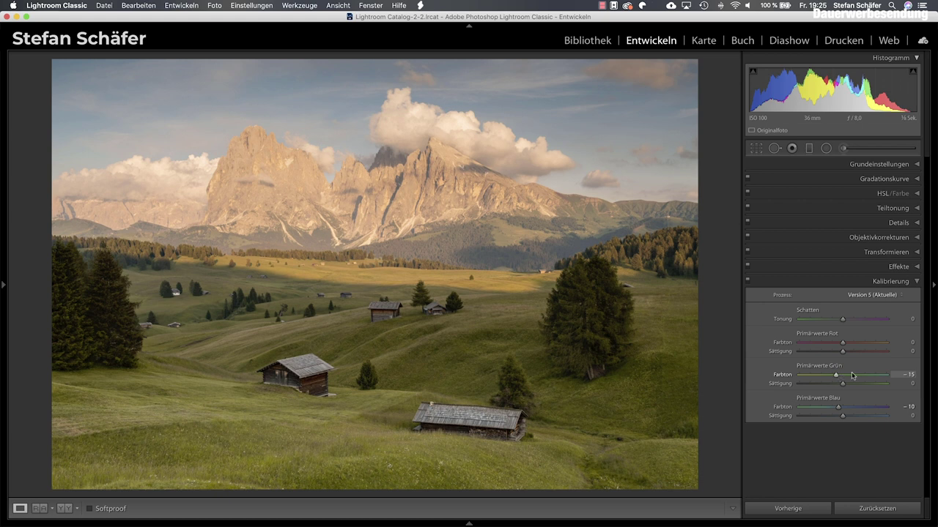
drag(843, 346, 847, 345)
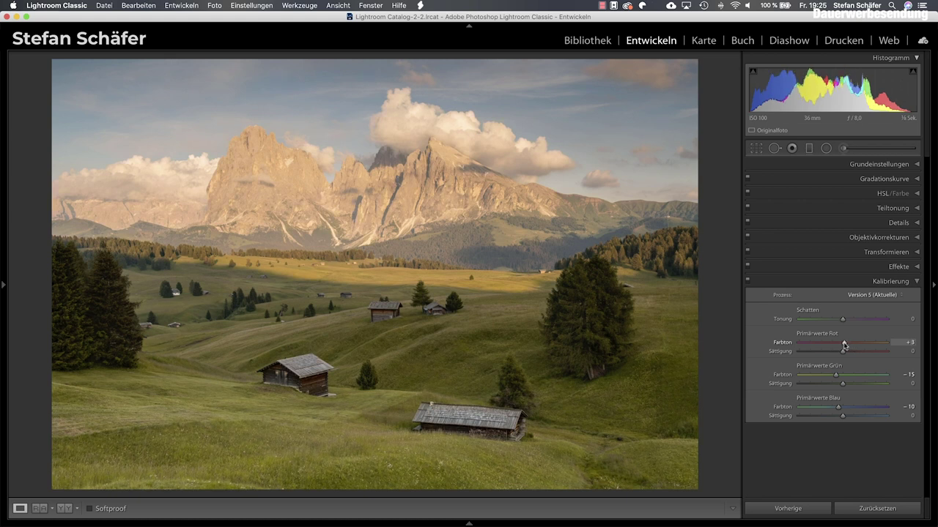
drag(845, 345, 844, 345)
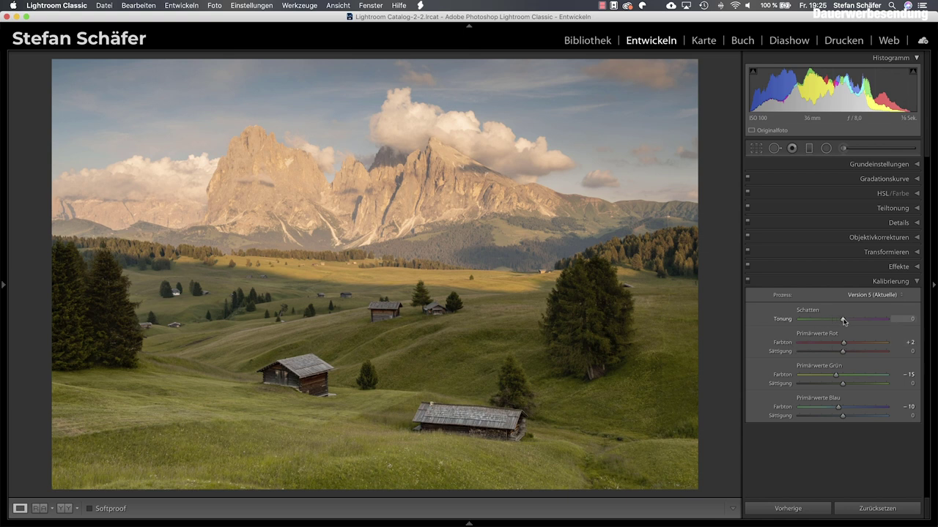
drag(844, 321, 850, 322)
Step: Turn on chromatic aberration removal and the Nikon 24-70mm lens profile correction
click(879, 238)
click(799, 275)
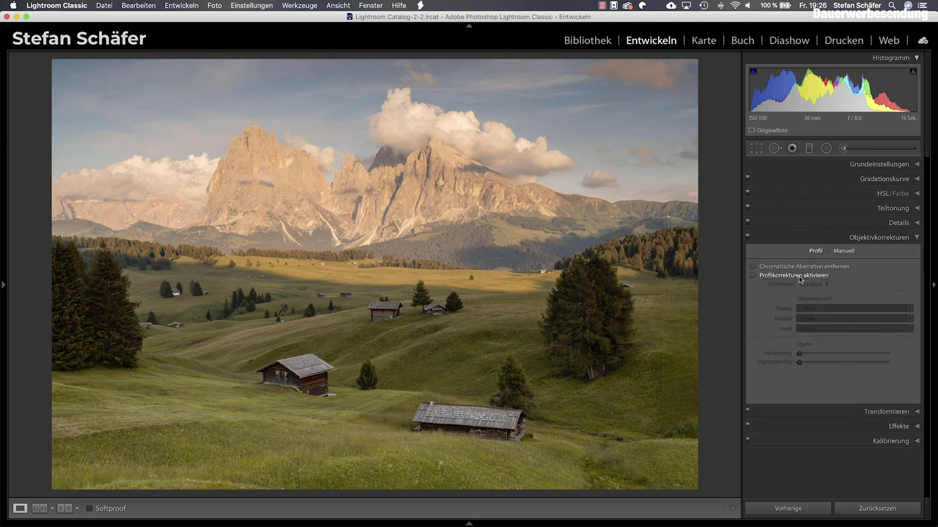
click(798, 266)
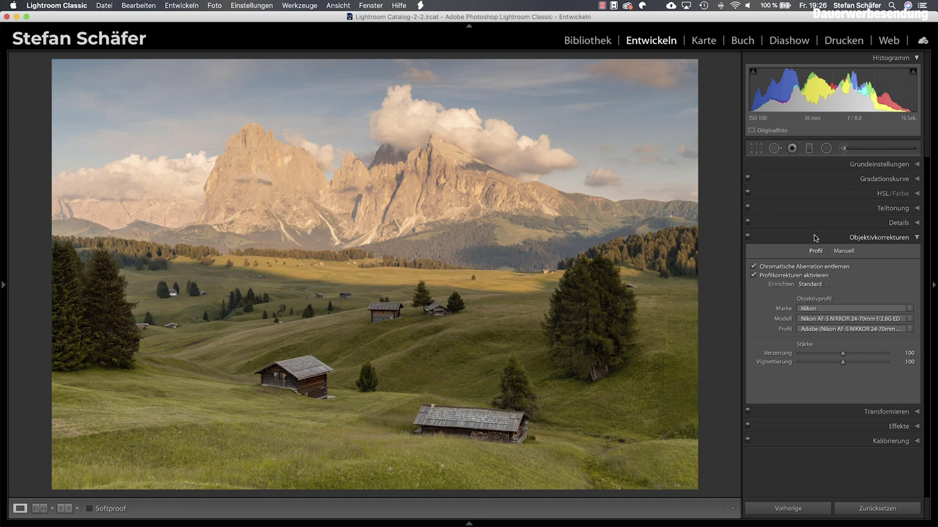
click(883, 222)
Step: Set sharpening Amount 90, Radius 0.8, Detail 25 and Masking 40
drag(822, 338, 848, 339)
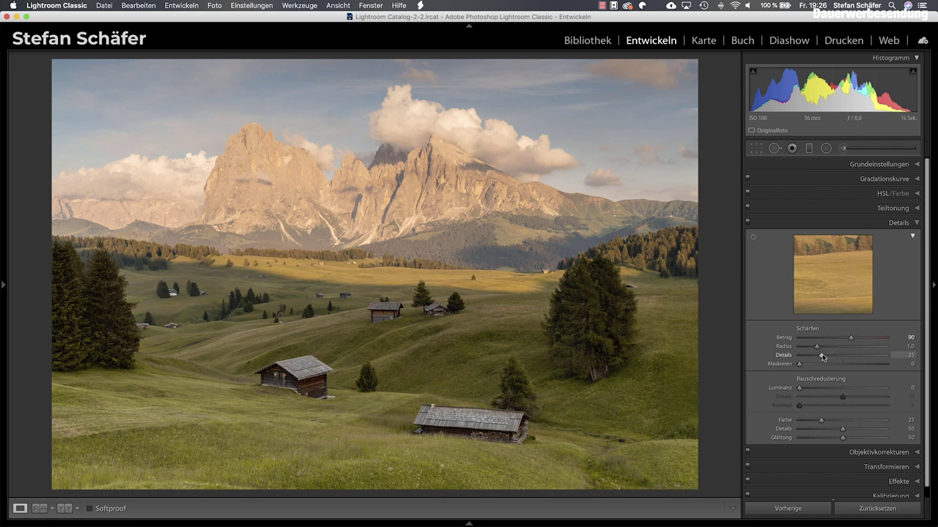
drag(818, 349, 813, 349)
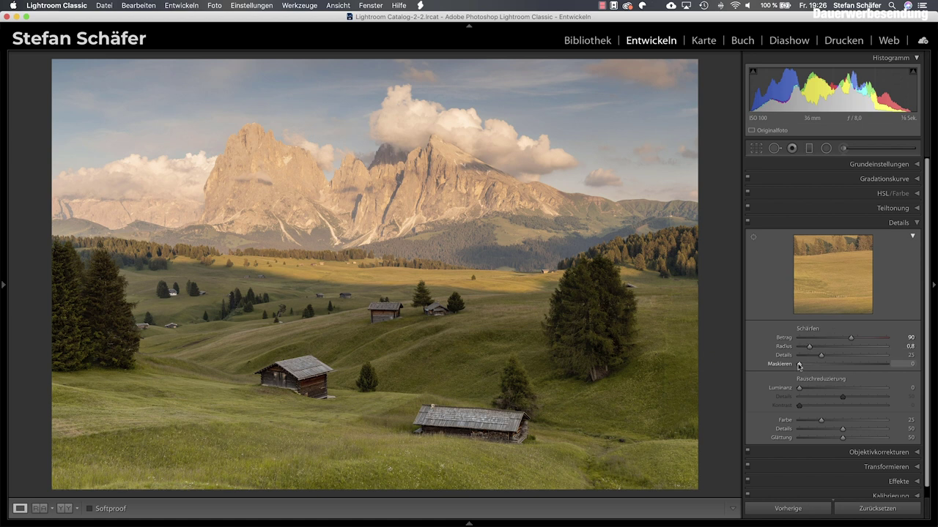
drag(800, 365, 832, 366)
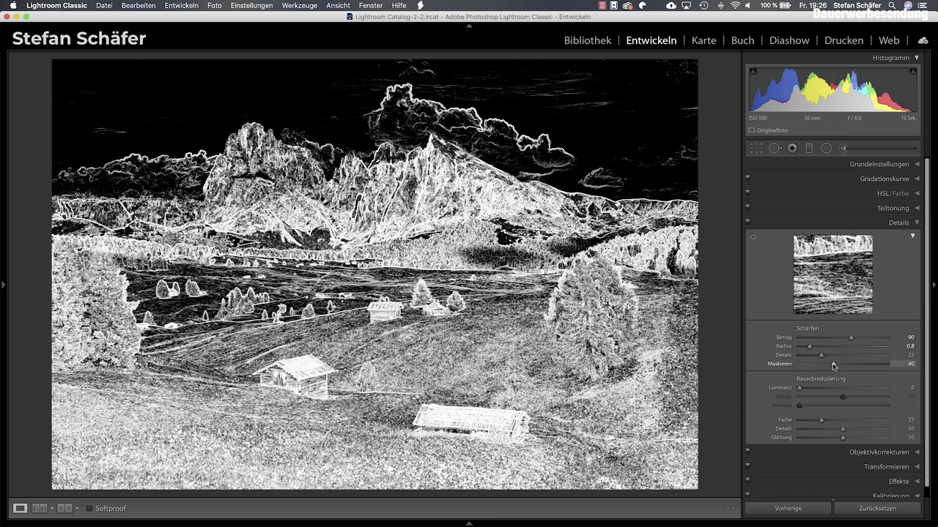
drag(833, 366, 833, 365)
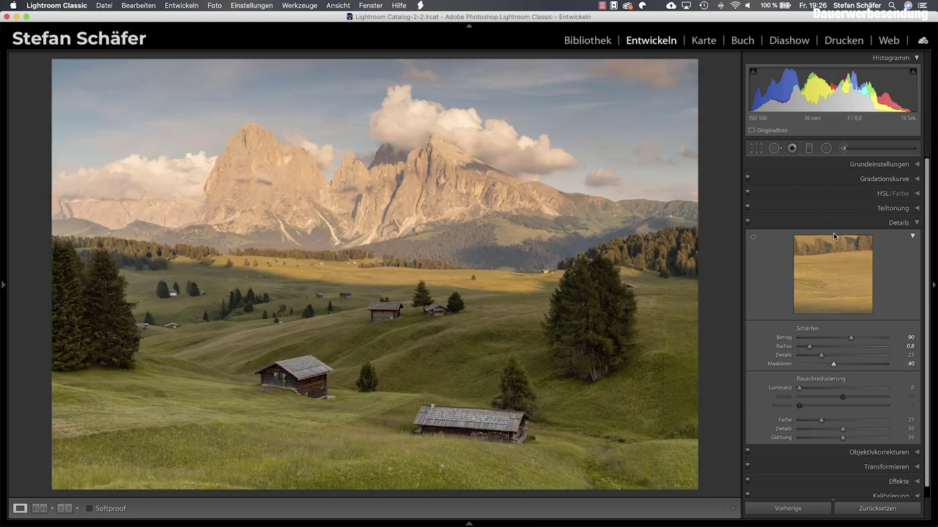
Step: Set Split Toning Highlights Hue to 37 and Saturation to 5
click(856, 210)
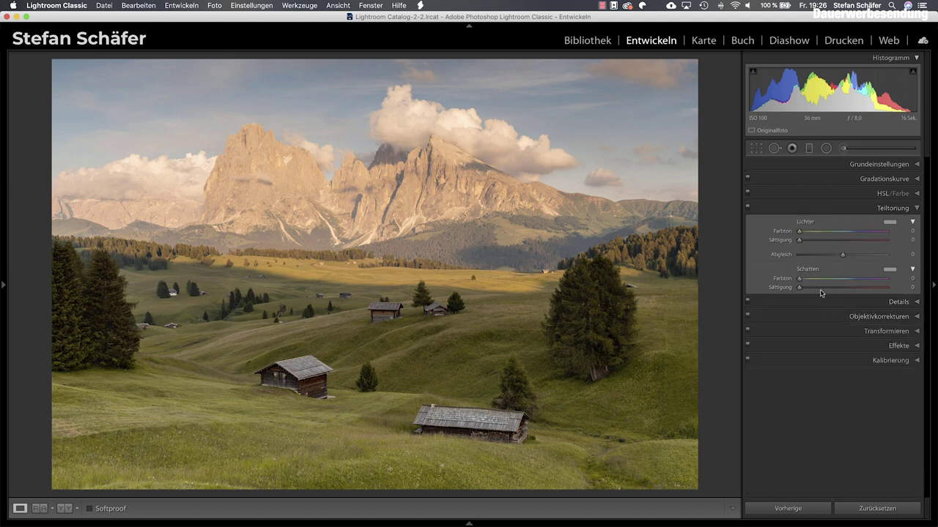
mouse_move(799, 231)
mouse_down()
mouse_move(811, 235)
mouse_move(805, 244)
mouse_up()
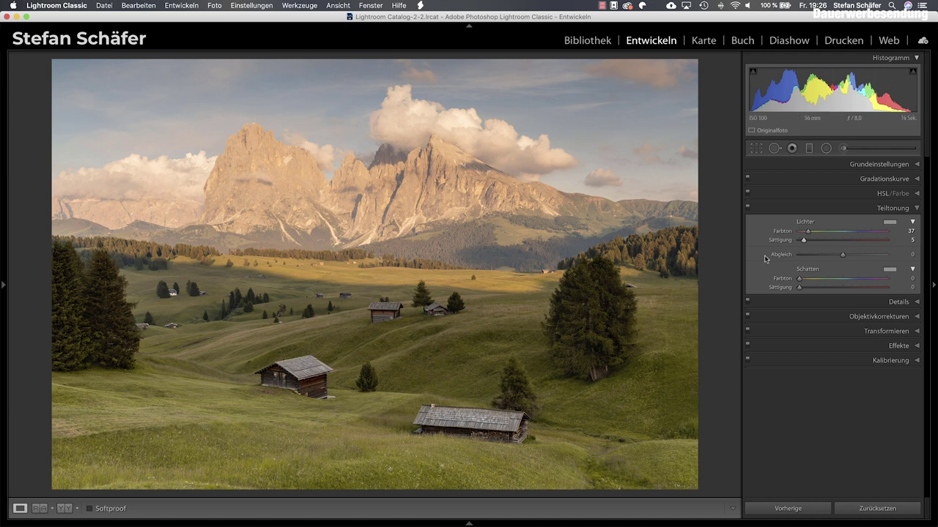
Step: Add a second -0.60 graduated filter dragged up from the bottom edge over the foreground
click(808, 149)
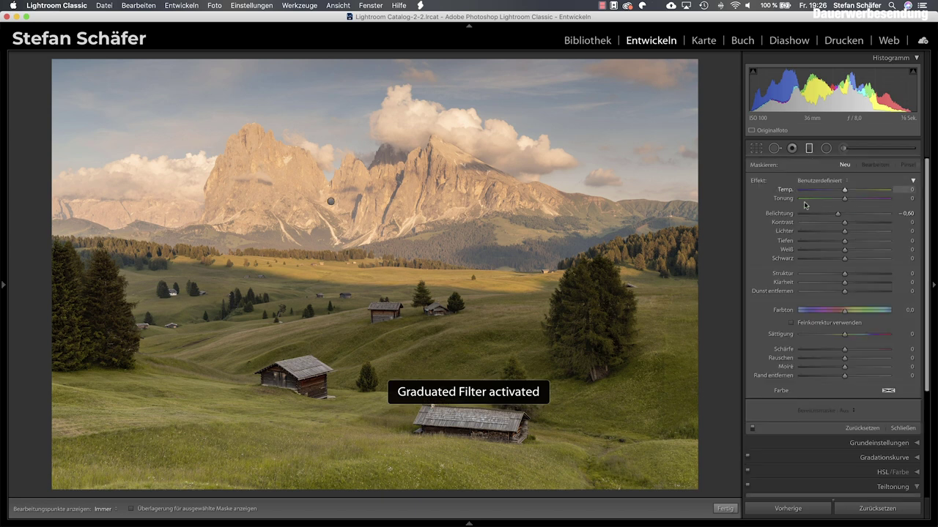
drag(414, 480, 422, 346)
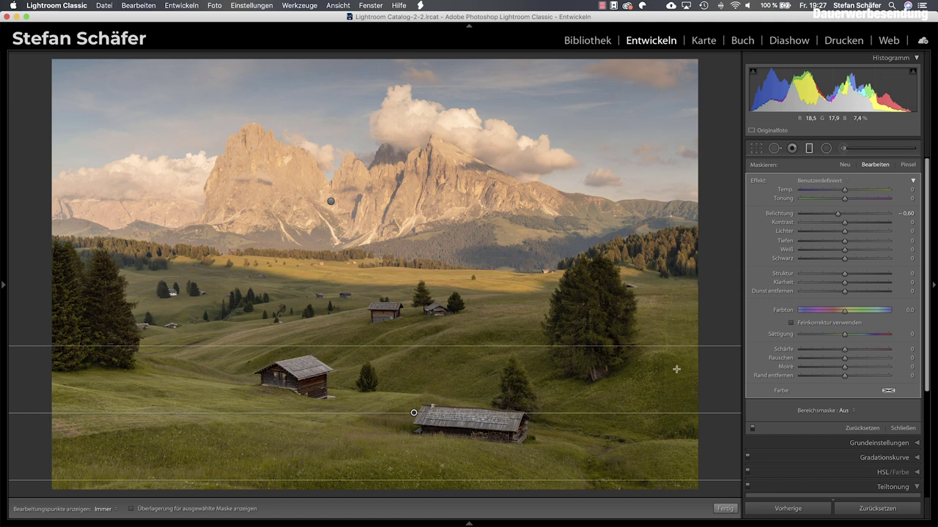
click(723, 510)
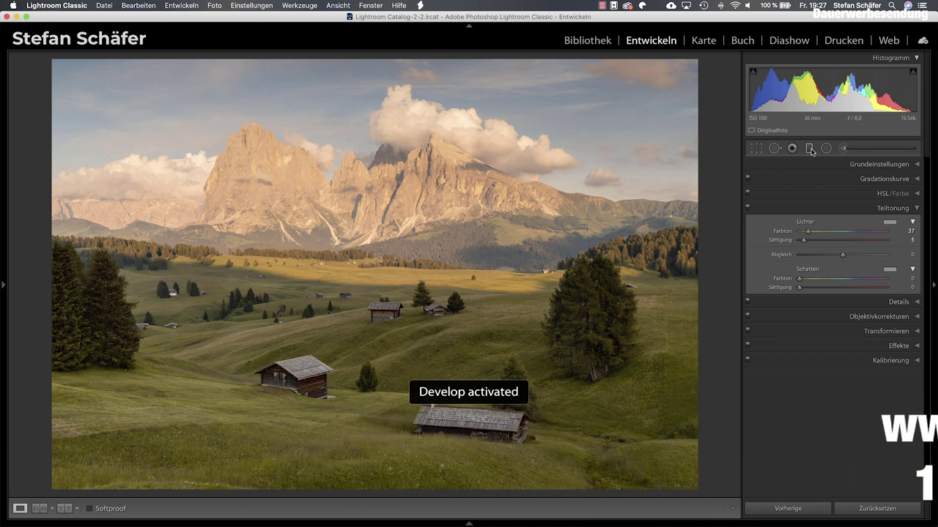
Step: Select the sky graduated filter, reset its exposure to zero and set dehaze to 8
click(809, 149)
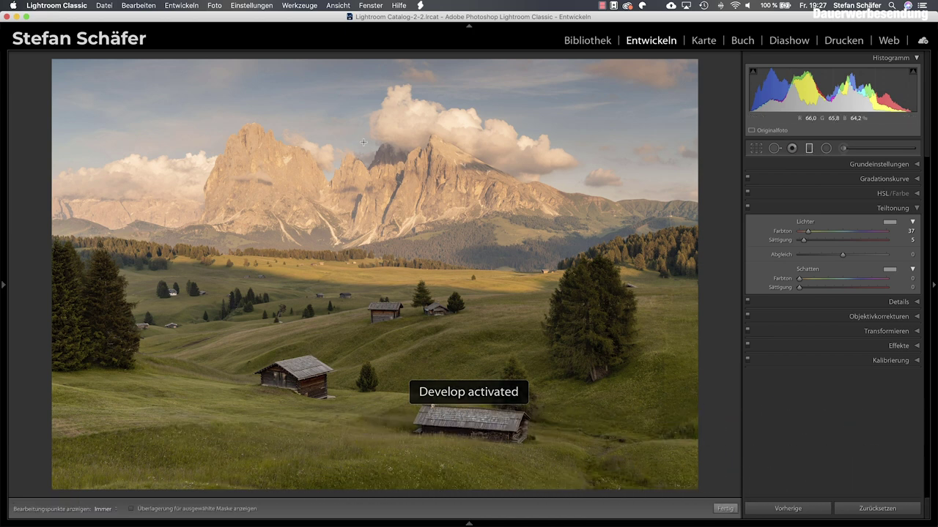
drag(360, 135, 354, 244)
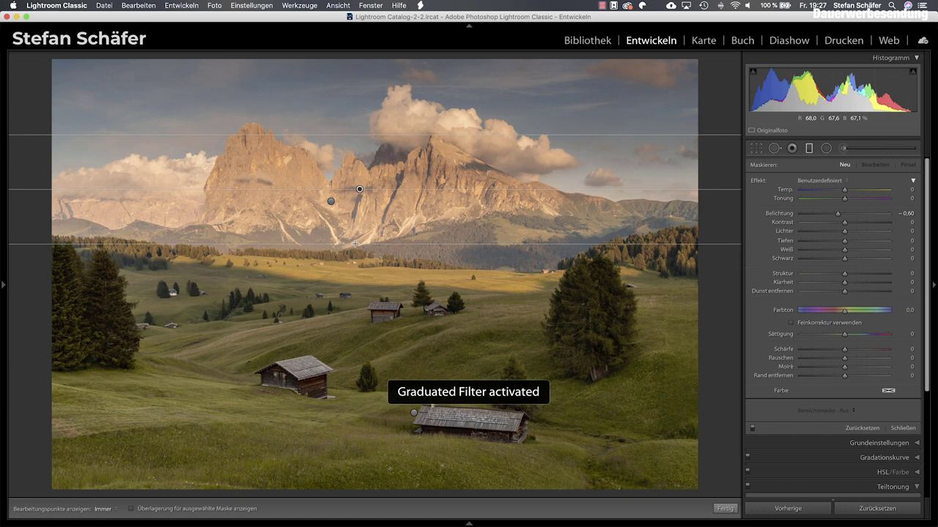
double_click(775, 214)
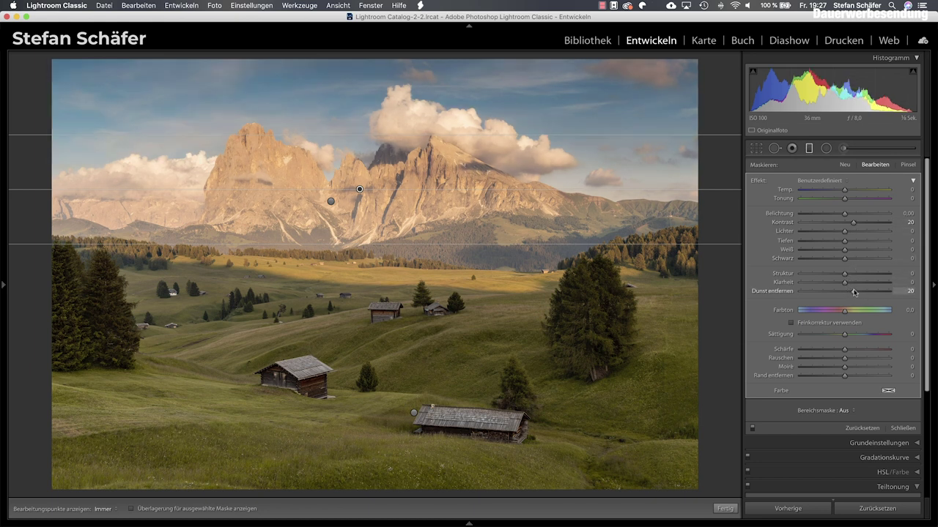
drag(853, 293, 850, 293)
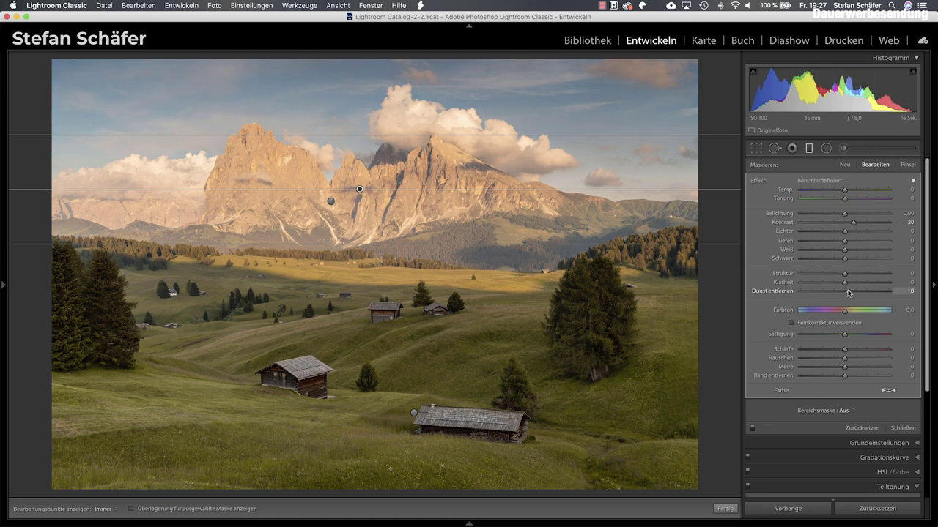
Step: Close the graduated filter and toggle the Vorher view to compare before and after
scroll(844, 295, down, 1)
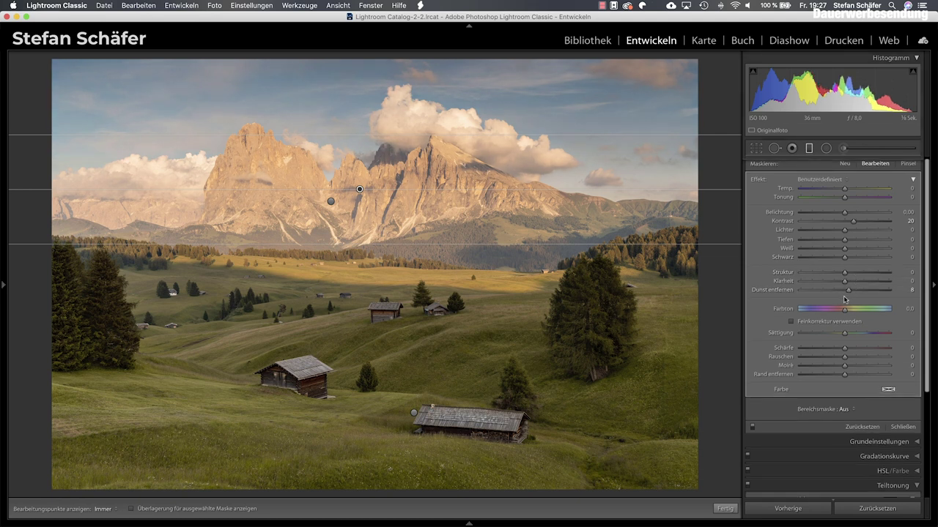
scroll(842, 344, up, 1)
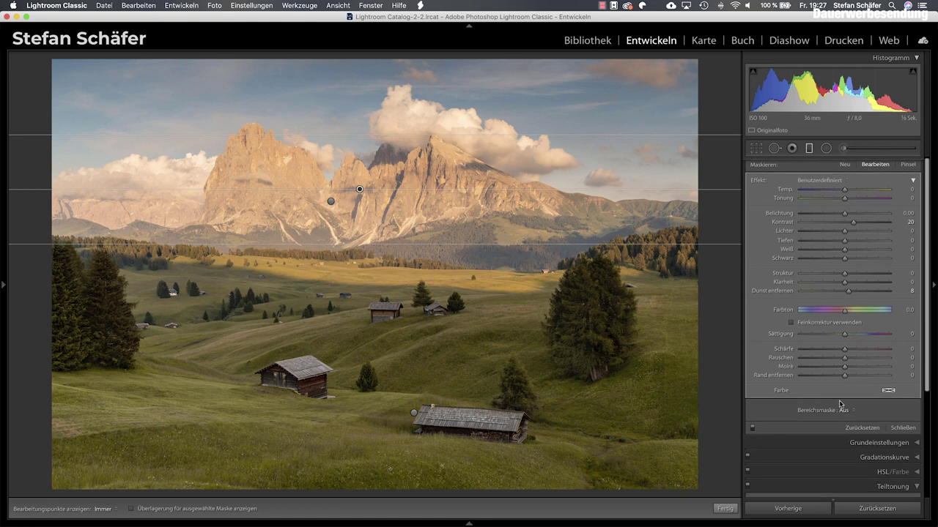
scroll(763, 374, up, 1)
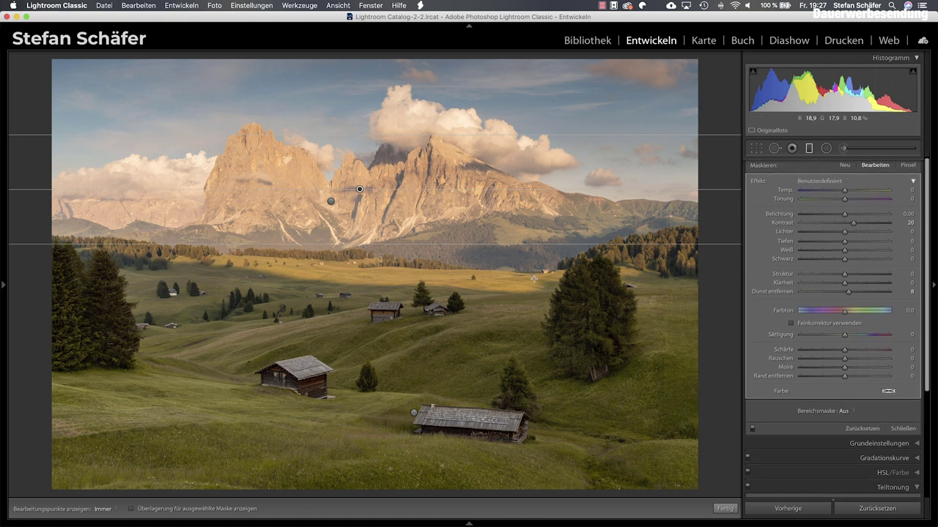
click(723, 508)
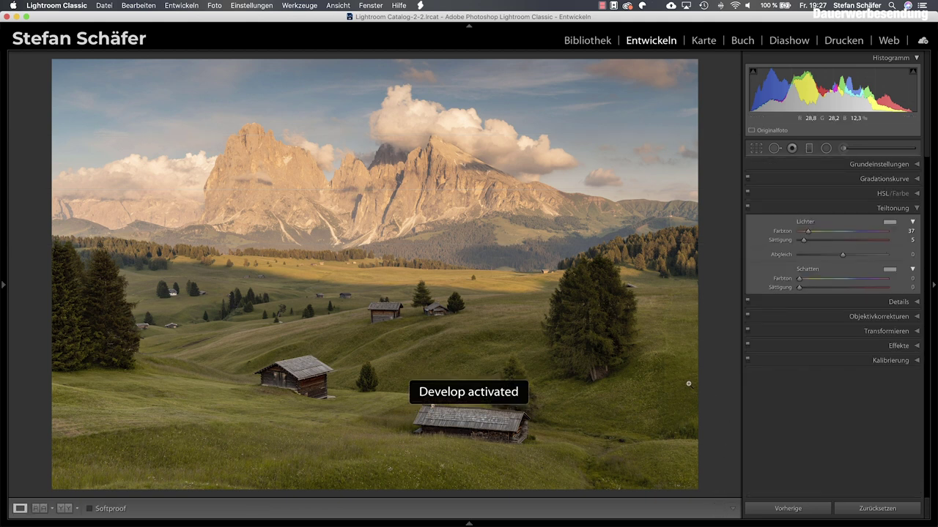
key(backslash)
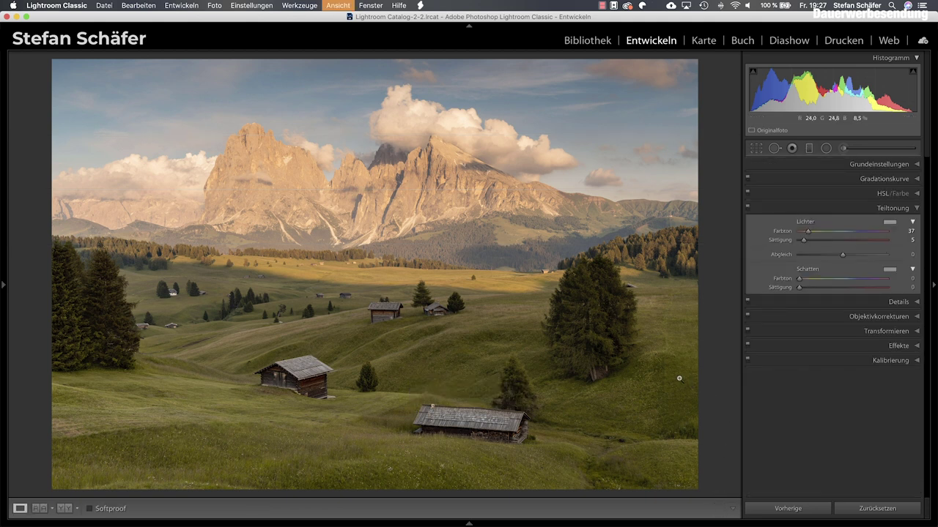
key(backslash)
key(backslash)
key(backslash)
key(backslash)
key(backslash)
Step: Add a radial filter with temperature 15 and exposure 0.29 over the right tree
click(825, 148)
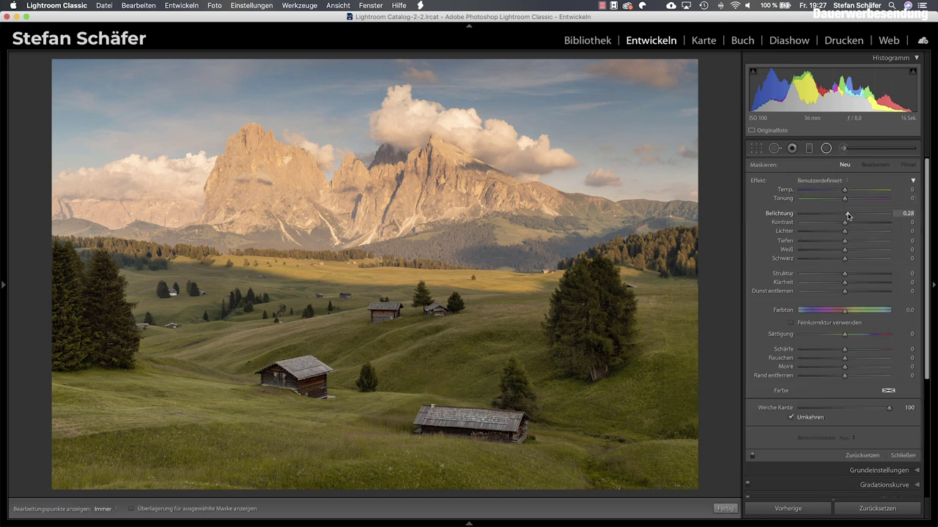
drag(844, 189, 852, 190)
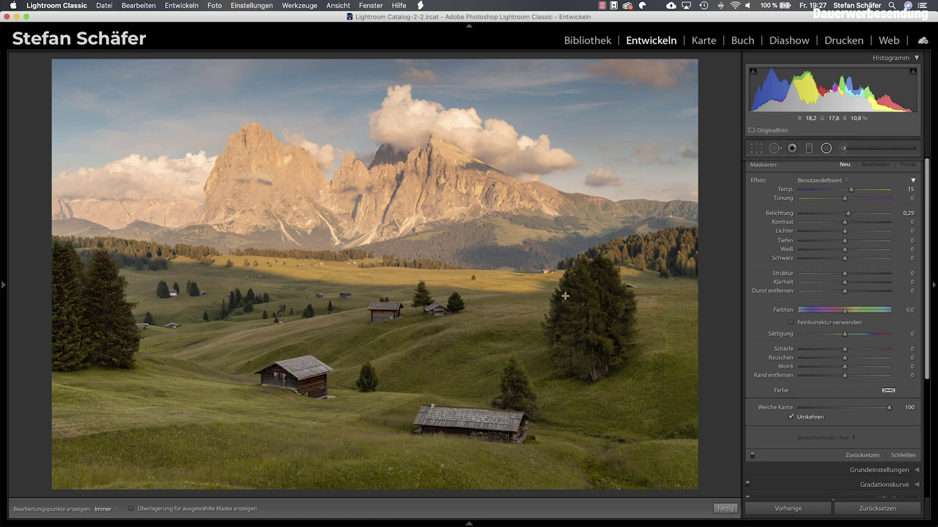
drag(563, 236, 592, 328)
drag(573, 278, 580, 300)
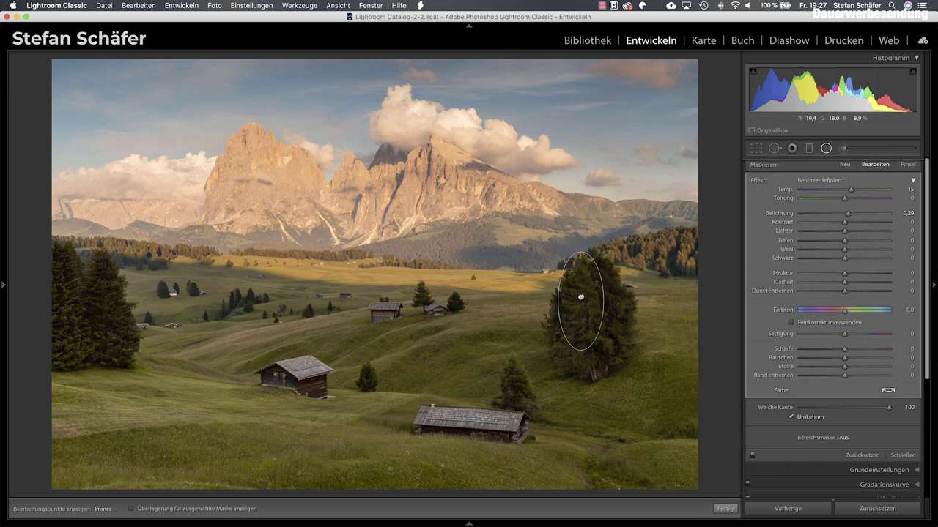
Step: Duplicate the tree radial filter onto the left trees
right_click(584, 299)
click(595, 294)
drag(584, 287, 110, 282)
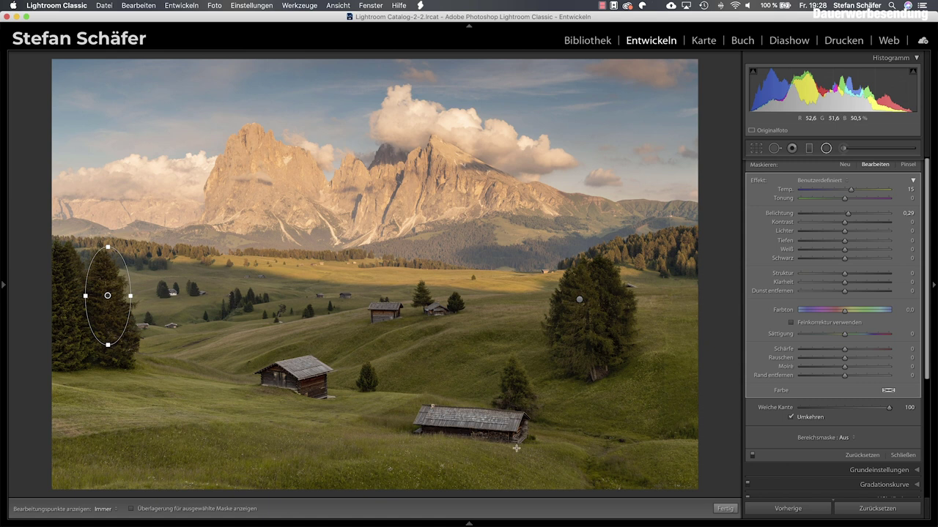
Step: Duplicate it again onto the meadow above the hut, widen and heighten it, and finish
right_click(101, 266)
click(116, 273)
mouse_move(116, 279)
mouse_down()
mouse_move(277, 276)
mouse_move(326, 313)
mouse_up()
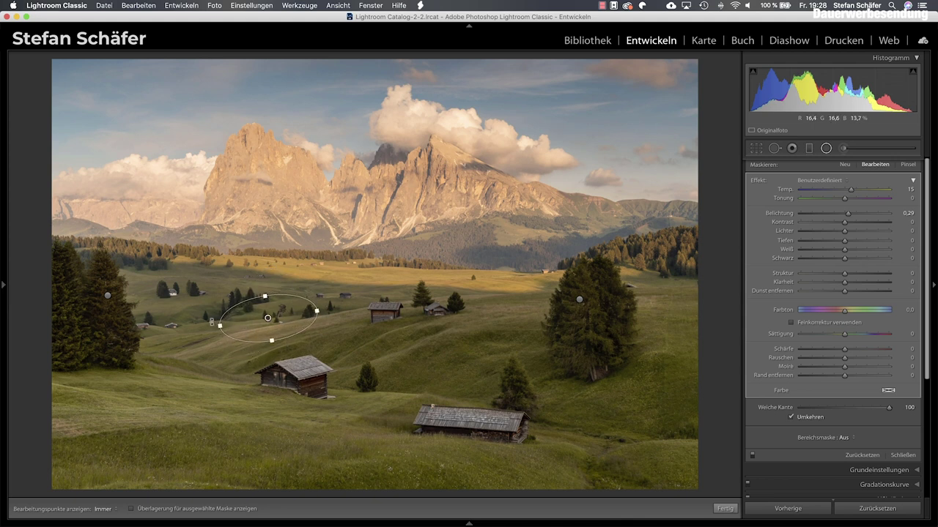
drag(220, 326, 163, 335)
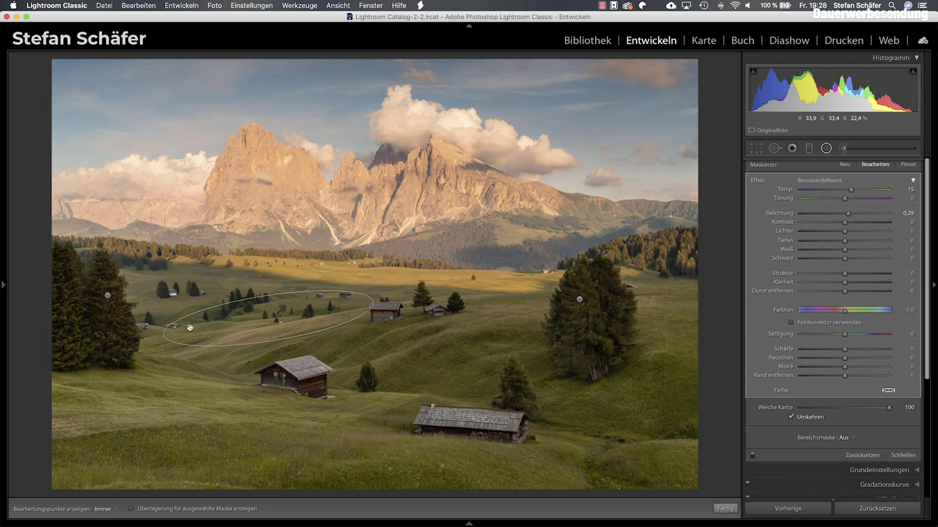
drag(266, 298, 266, 288)
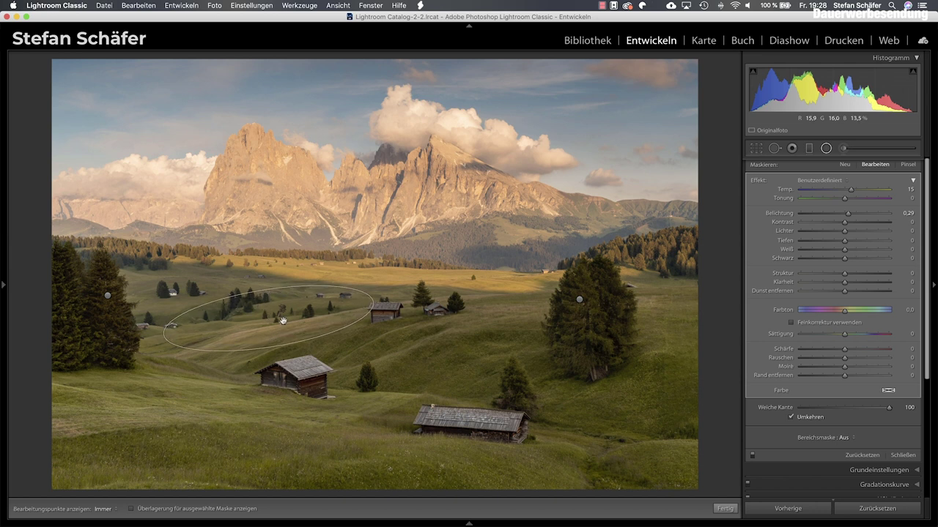
drag(283, 321, 282, 333)
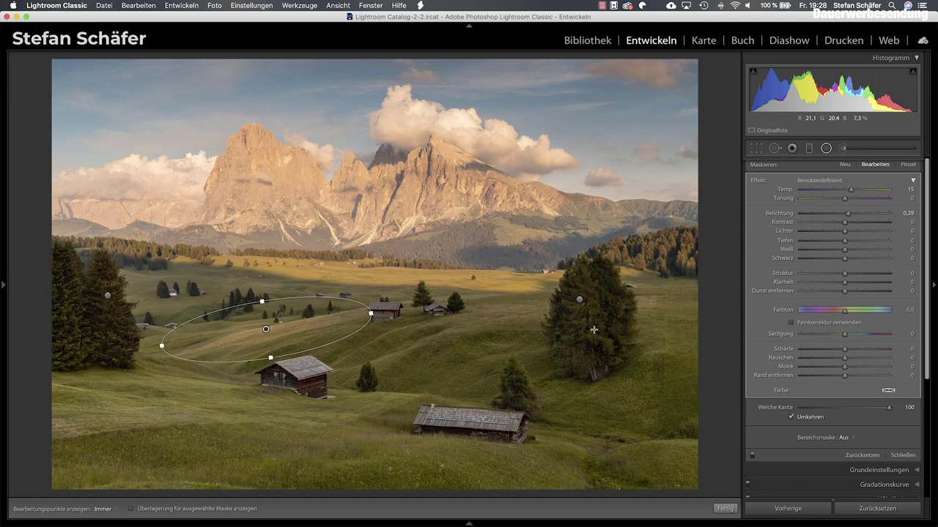
click(725, 509)
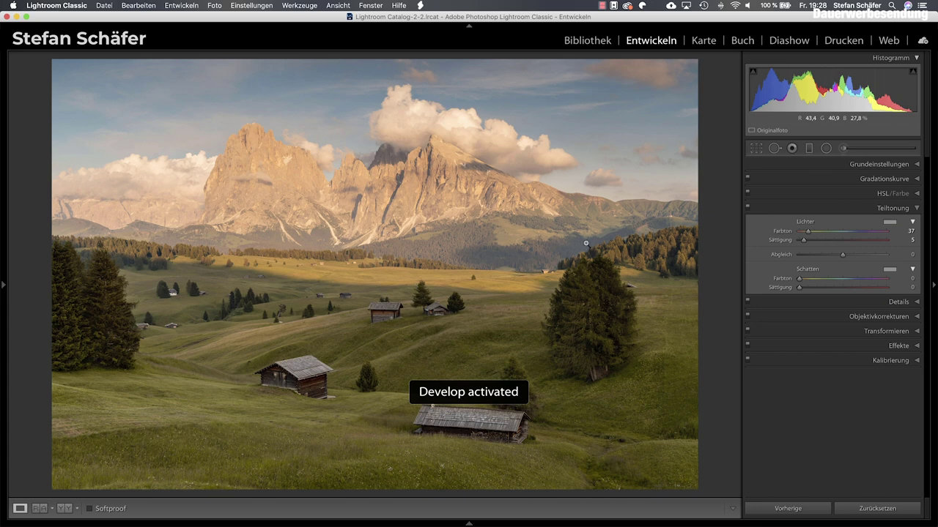
Step: With lights dimmed, pull the crop frame slightly inward at top, bottom, left and right
key(backslash)
key(backslash)
key(backslash)
key(backslash)
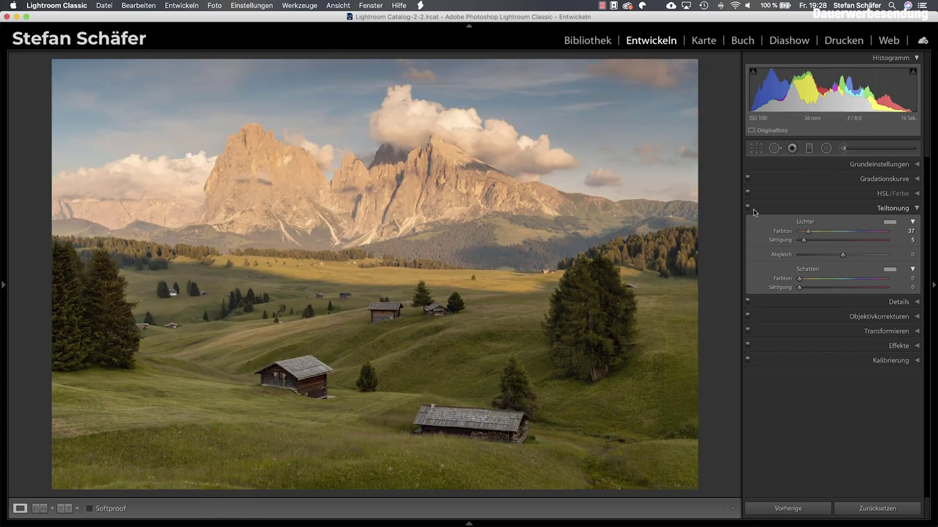
click(753, 151)
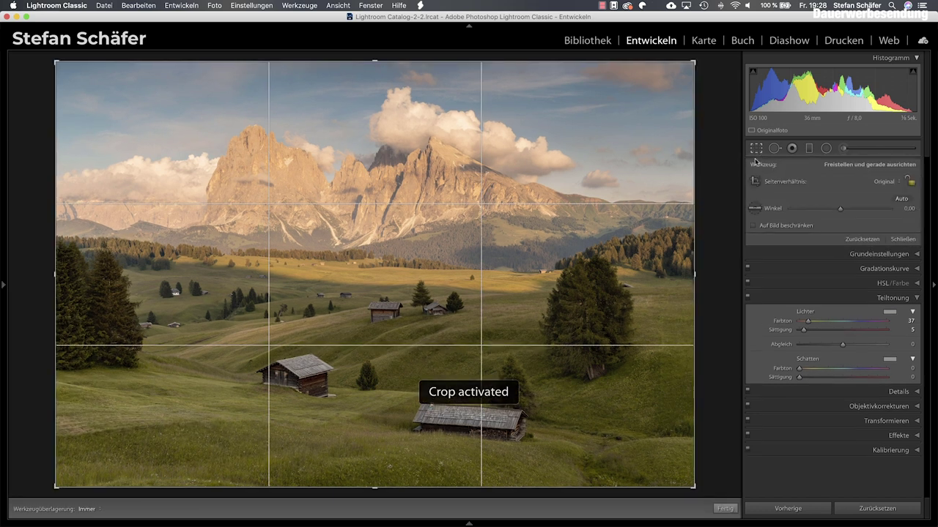
key(l)
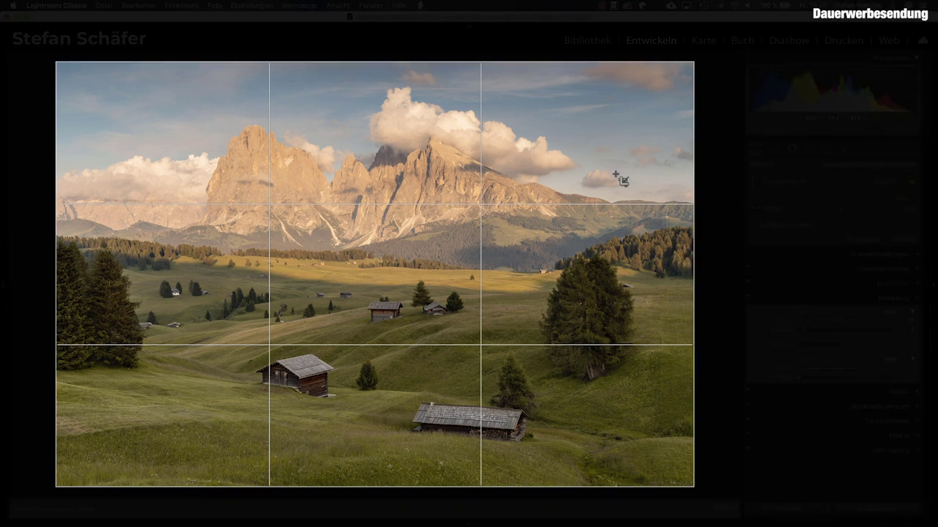
drag(361, 482, 361, 478)
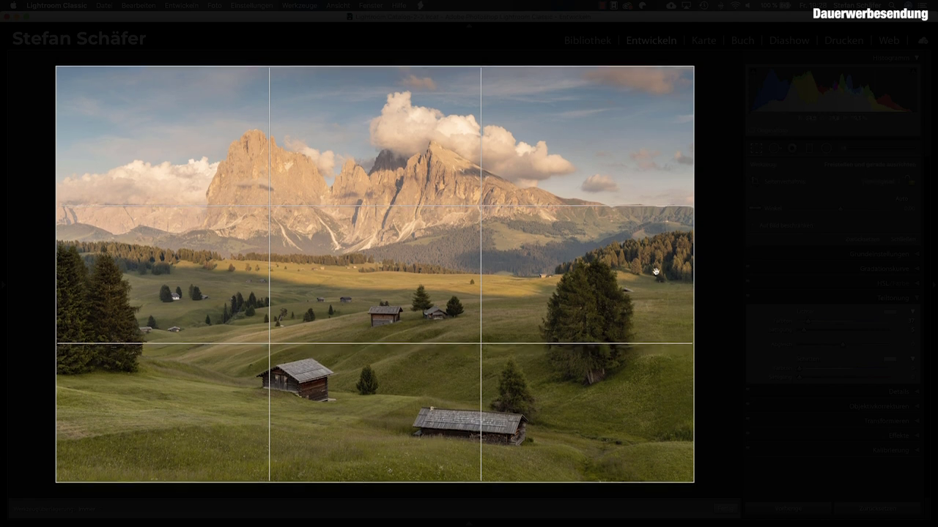
drag(696, 230, 692, 231)
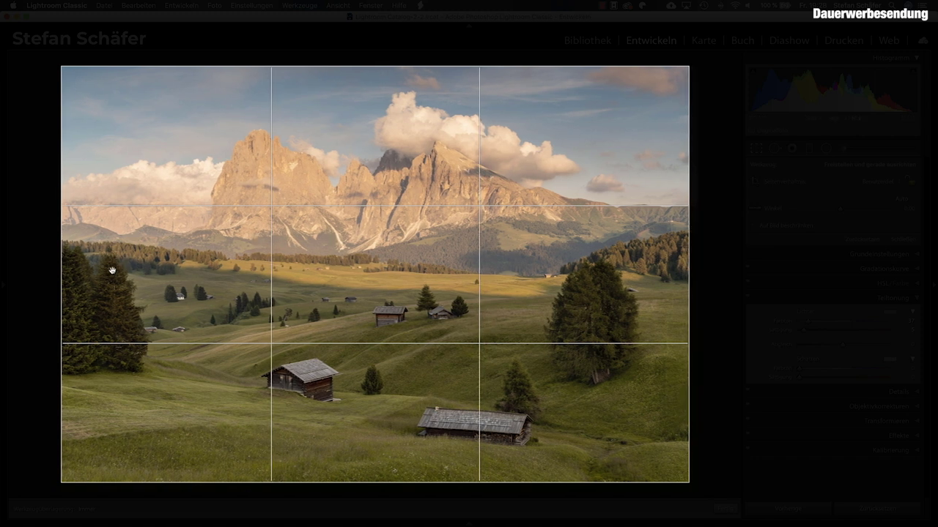
drag(63, 297, 66, 296)
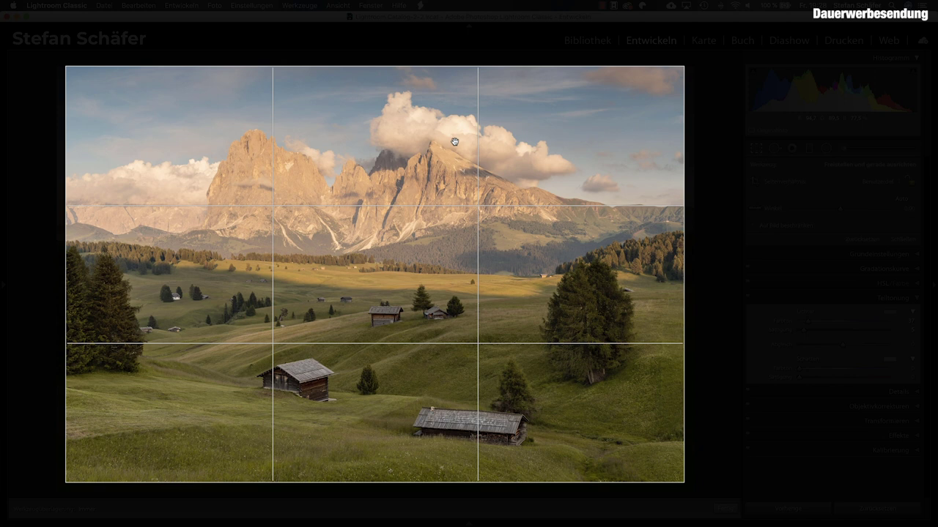
Step: Commit the tighter crop and cycle Lights Out back to the normal view
key(d)
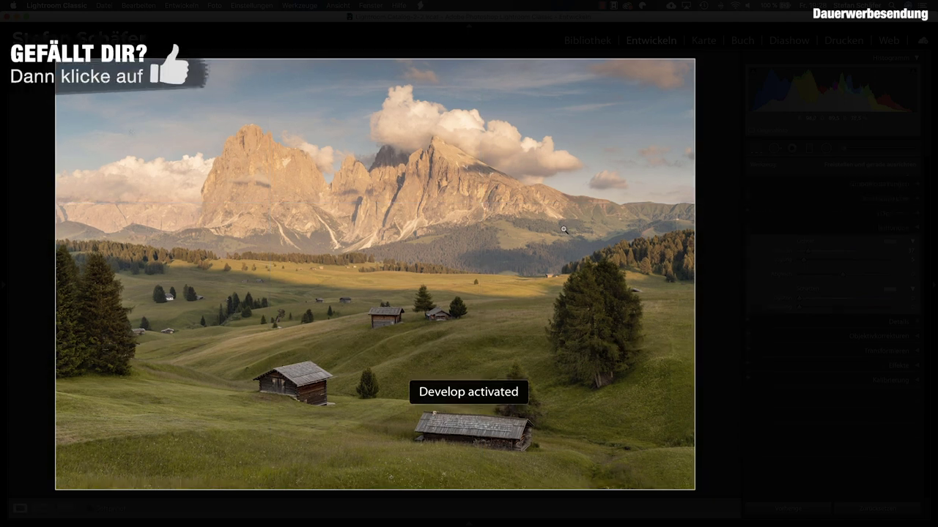
key(l)
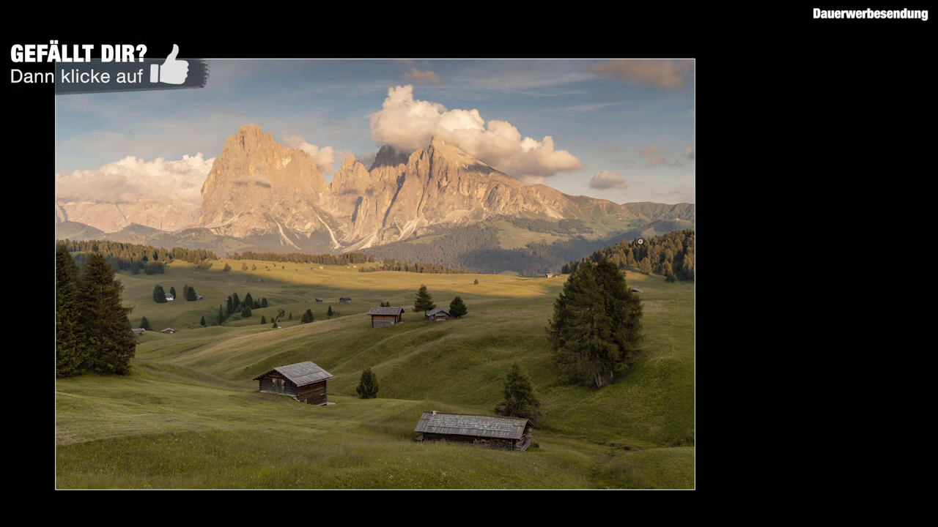
key(l)
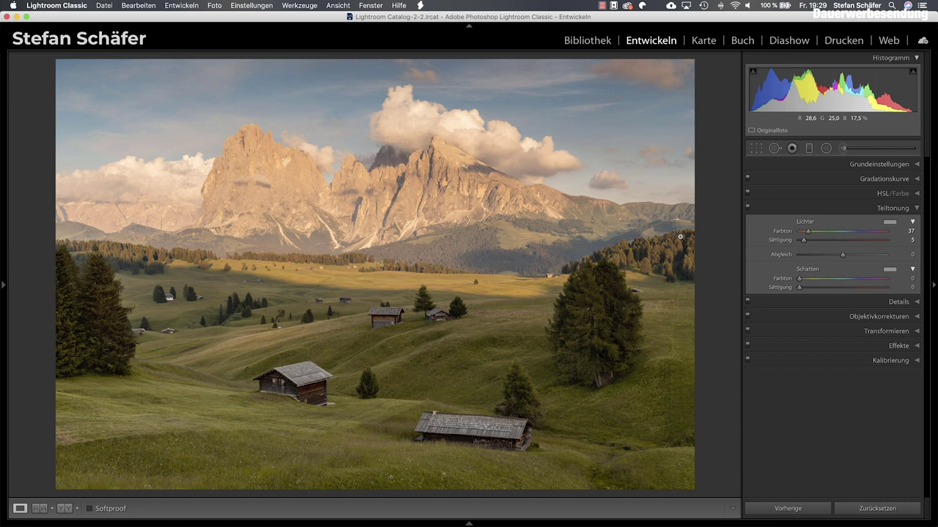
Step: Toggle between the Vorher original and the edited meadow photo, ending on Vorher
key(backslash)
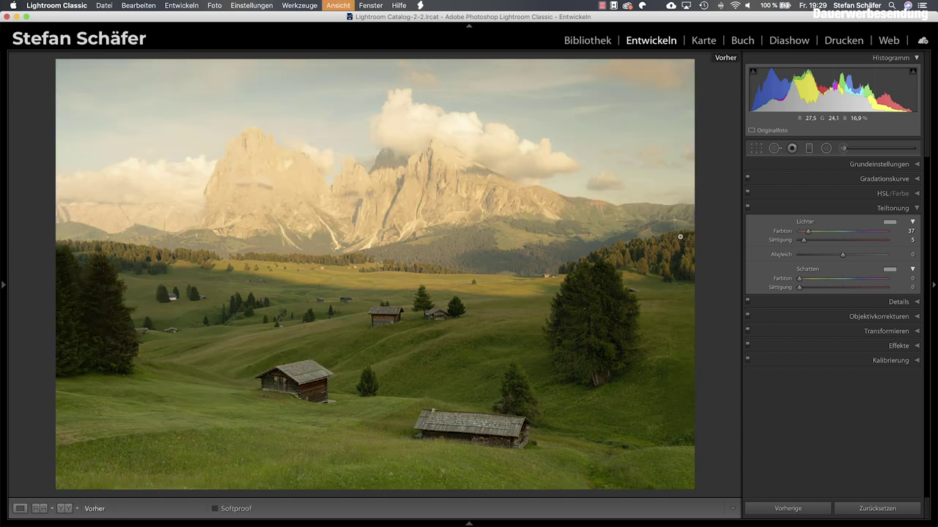
key(backslash)
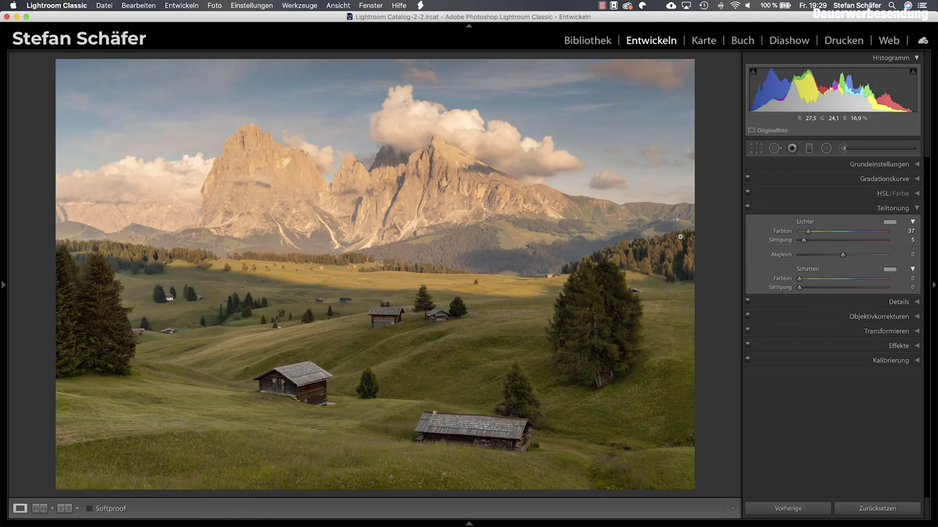
key(backslash)
key(backslash)
key(backslash)
key(backslash)
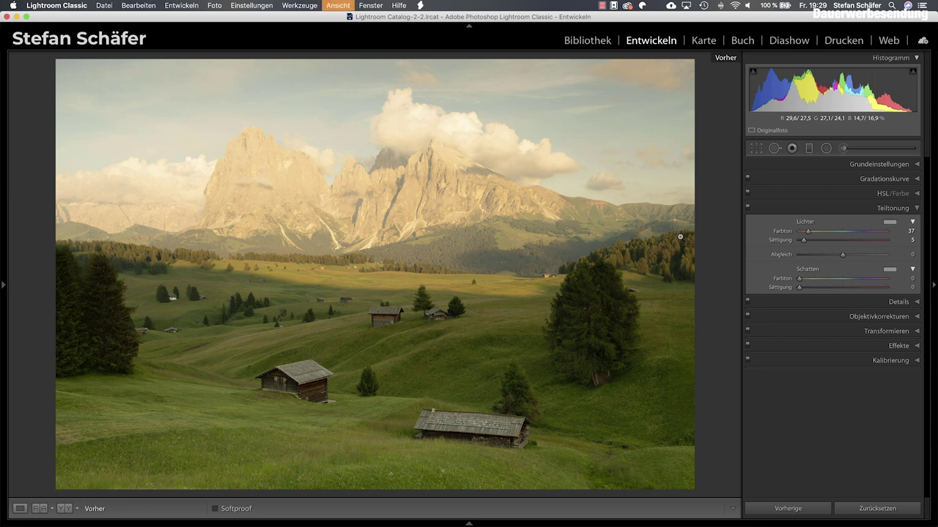